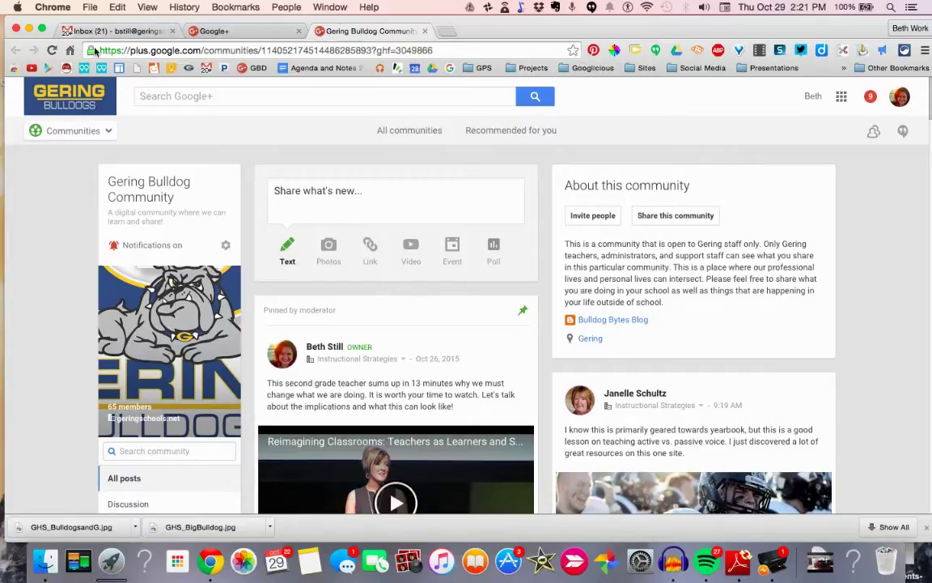
Add the Gering Bulldog Community page to the bookmarks bar and remove that bookmark again.
drag(91, 50, 202, 77)
right_click(203, 70)
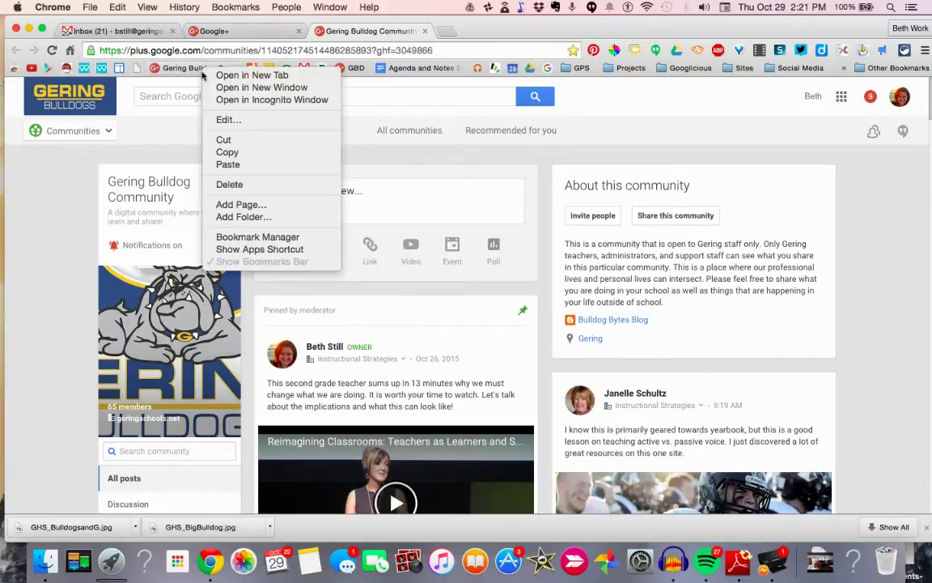
click(225, 141)
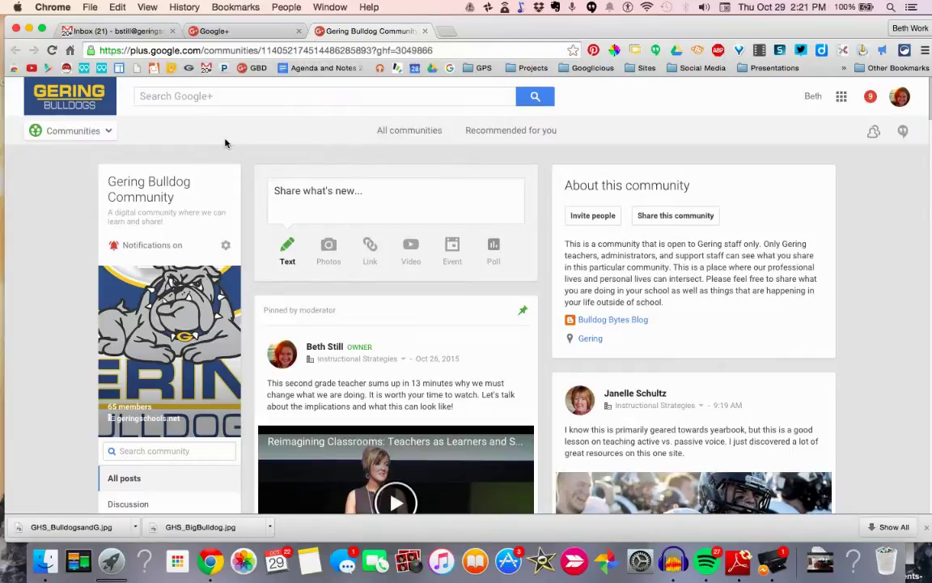
Switch the community's notifications off and back on.
click(165, 248)
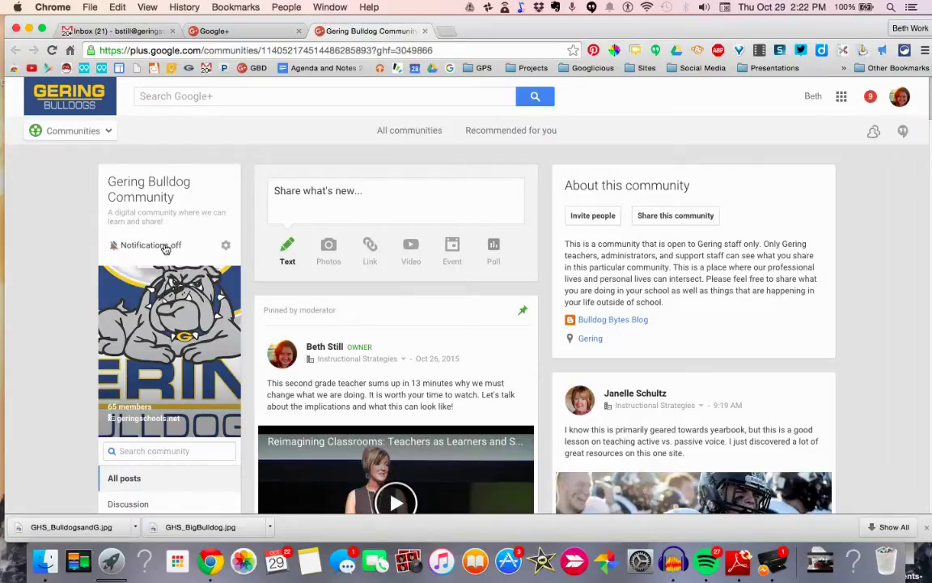
click(166, 248)
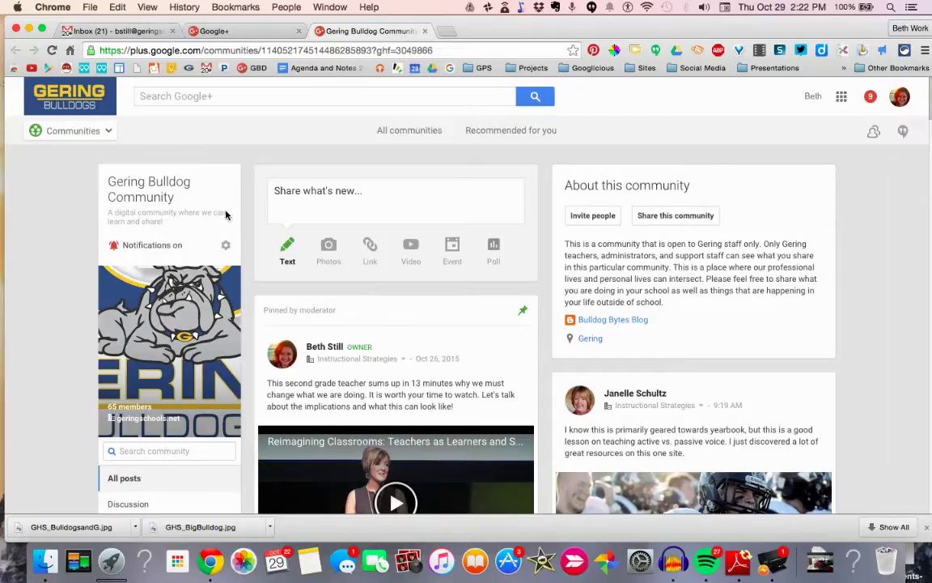
Start a new community post with a link attachment.
click(355, 197)
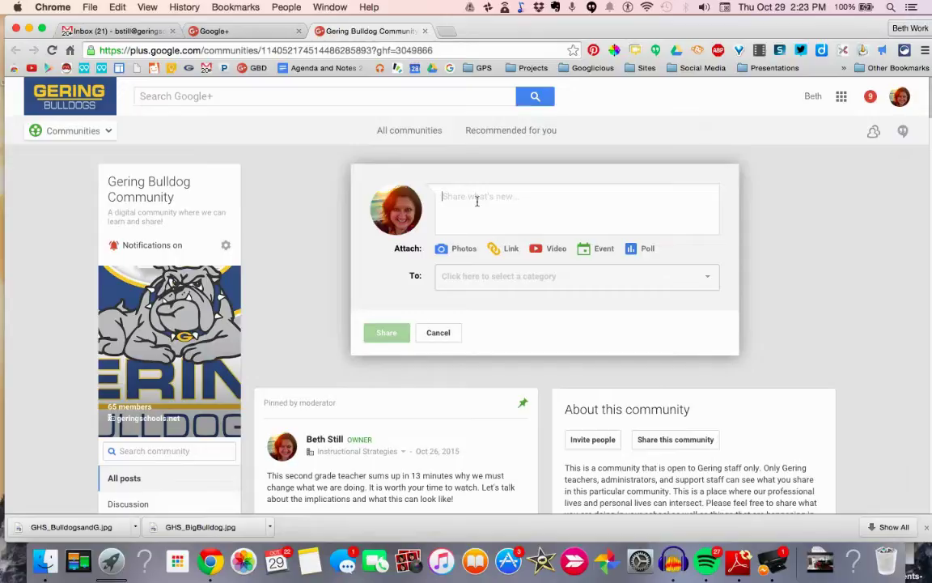
click(504, 253)
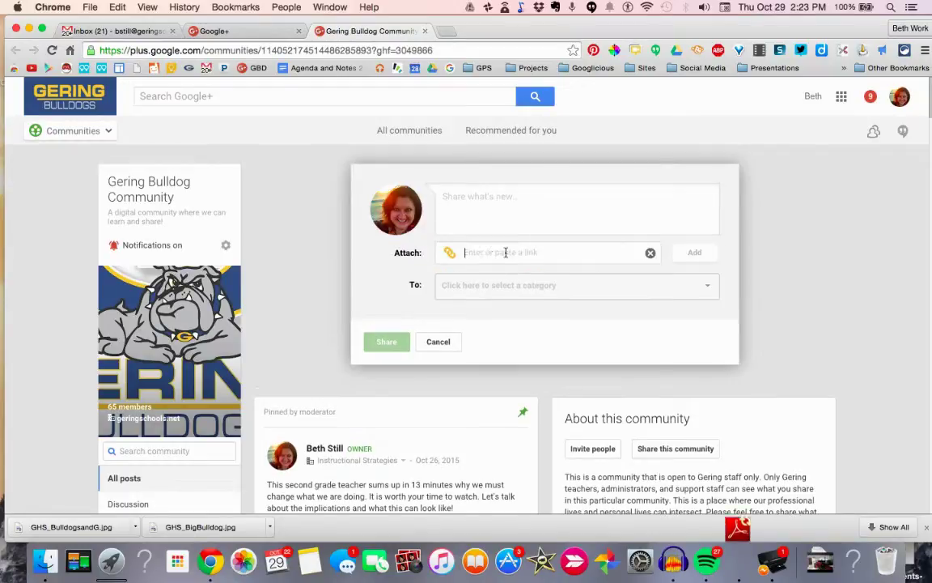
Review the categories offered for the new post, from Discussion to Instructional Strategies, and discard the draft.
click(513, 293)
scroll(550, 353, down, 2)
scroll(551, 353, down, 1)
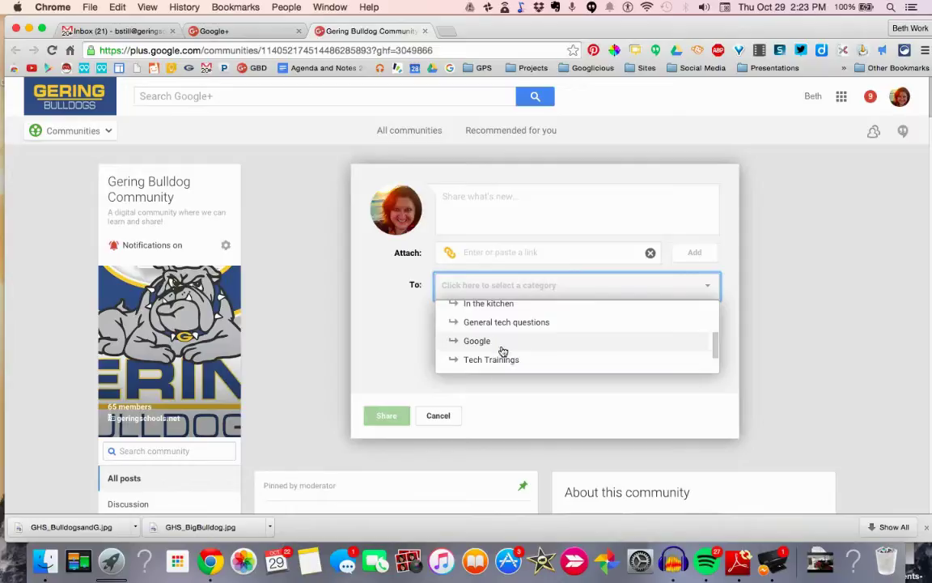
scroll(502, 361, up, 1)
scroll(501, 361, up, 2)
scroll(502, 361, up, 2)
scroll(502, 361, down, 1)
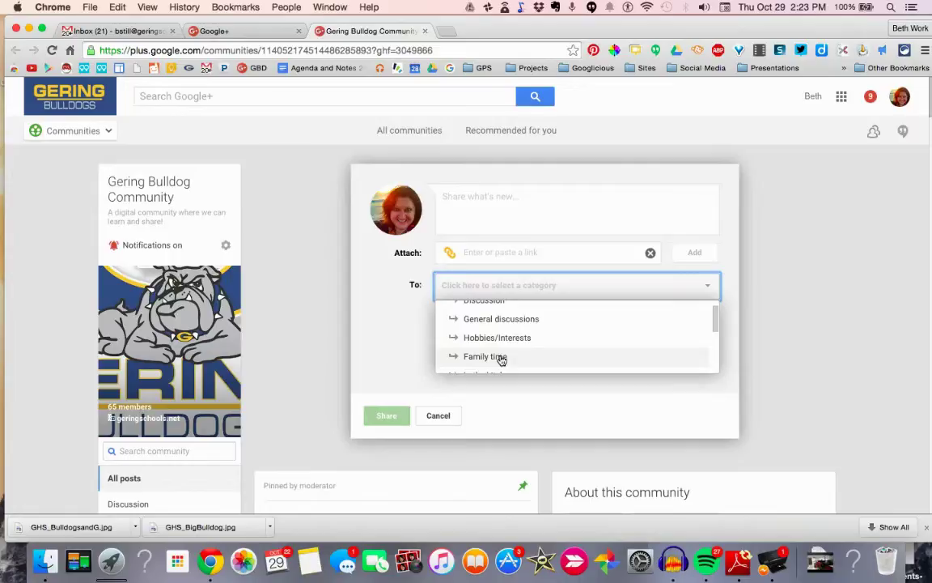
scroll(529, 346, down, 4)
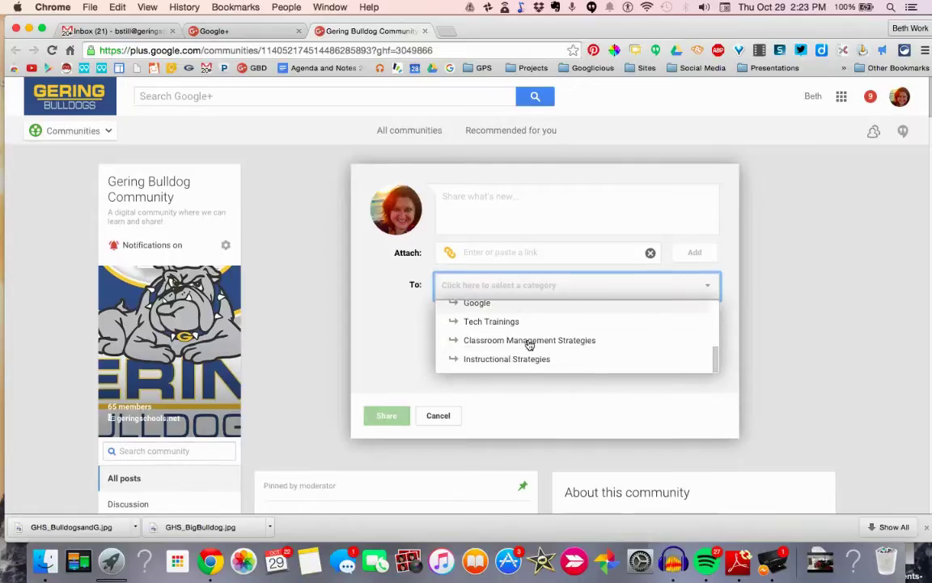
scroll(526, 348, down, 1)
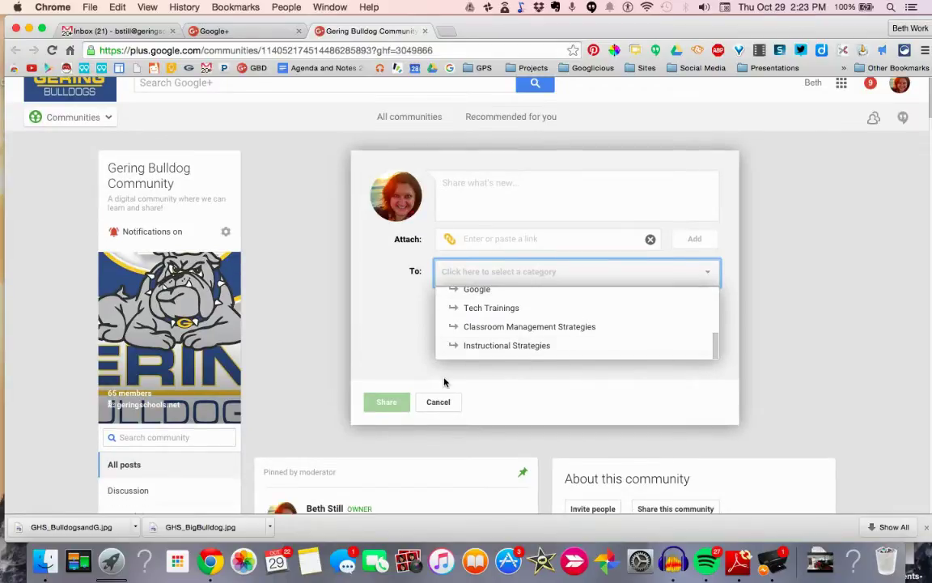
scroll(489, 322, up, 1)
scroll(490, 321, up, 3)
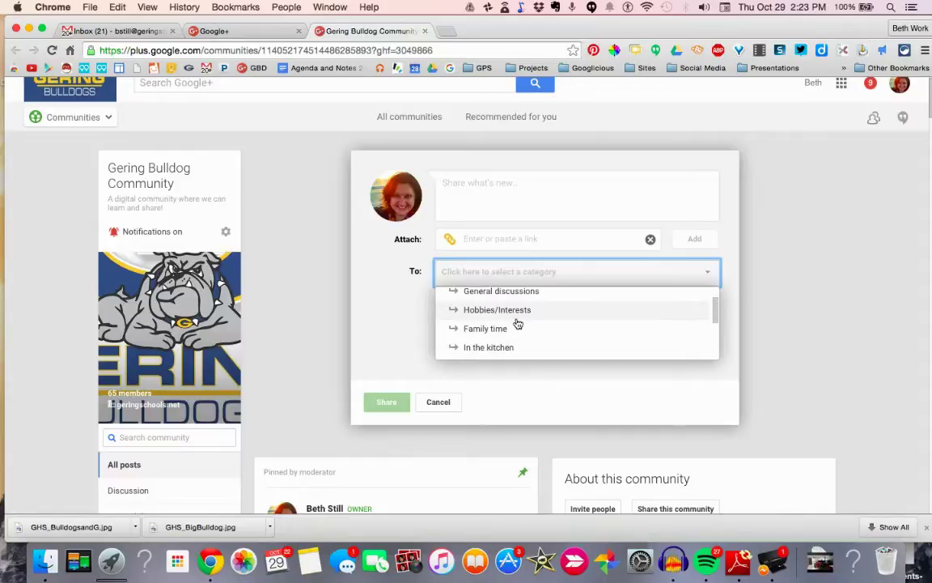
scroll(511, 319, up, 1)
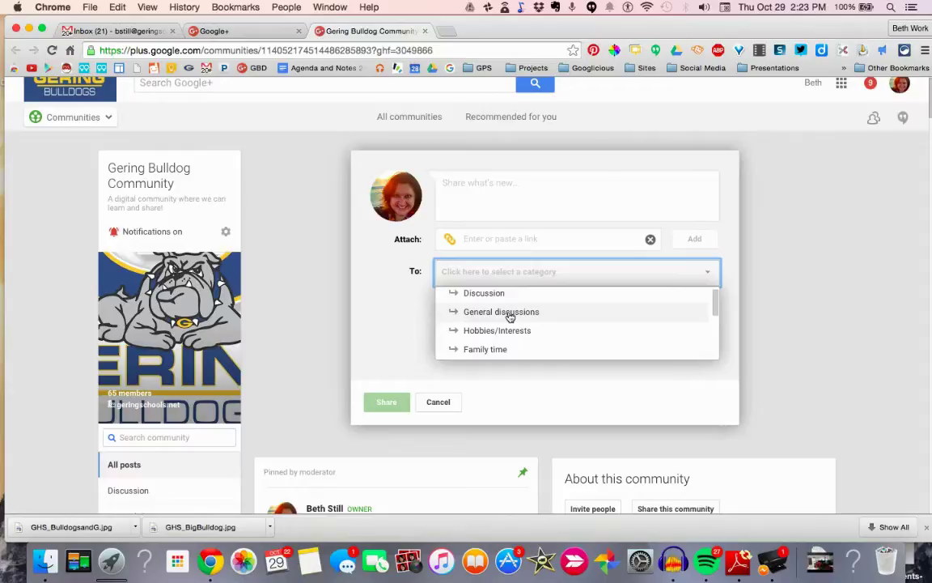
click(452, 402)
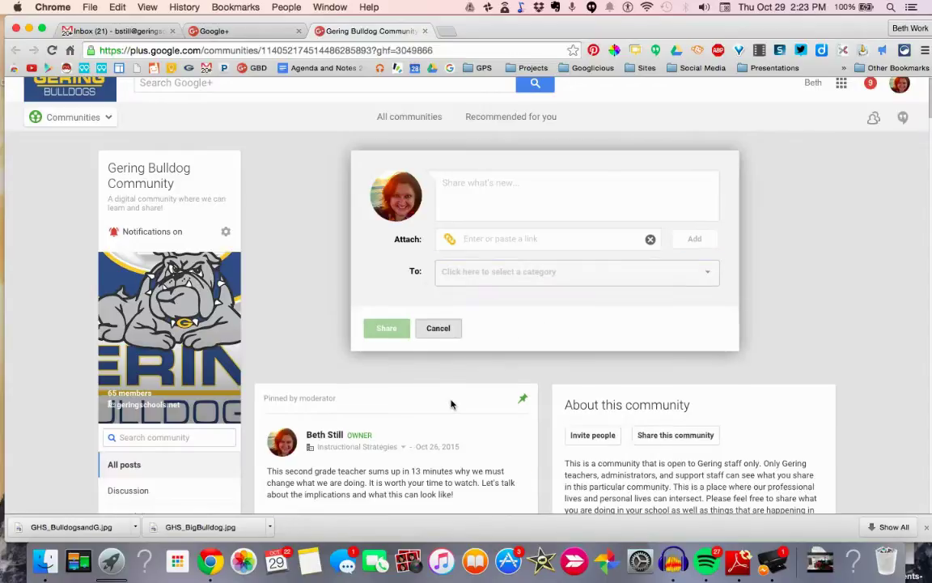
click(438, 328)
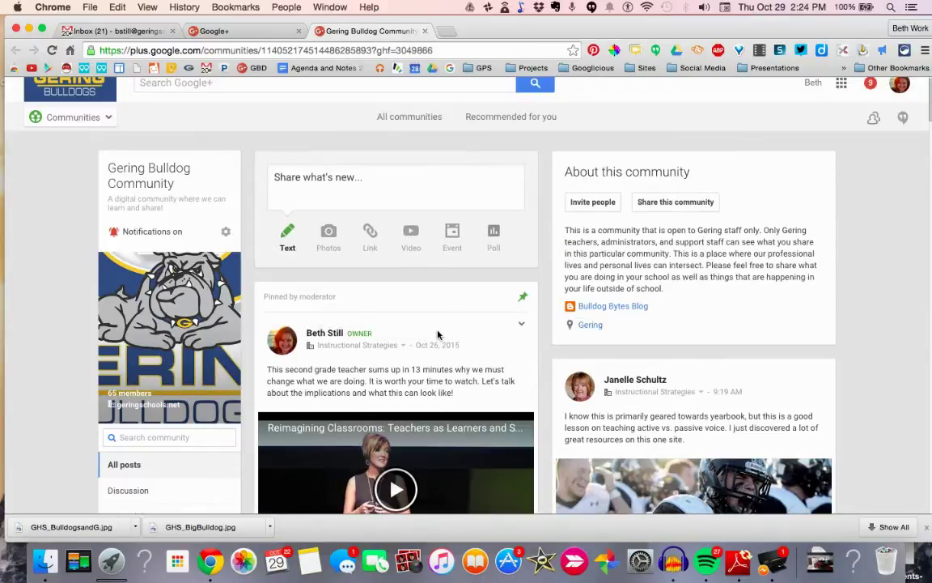
Look through the community's recent posts down to the shared Educreations link and its description.
scroll(858, 367, down, 1)
scroll(857, 366, down, 5)
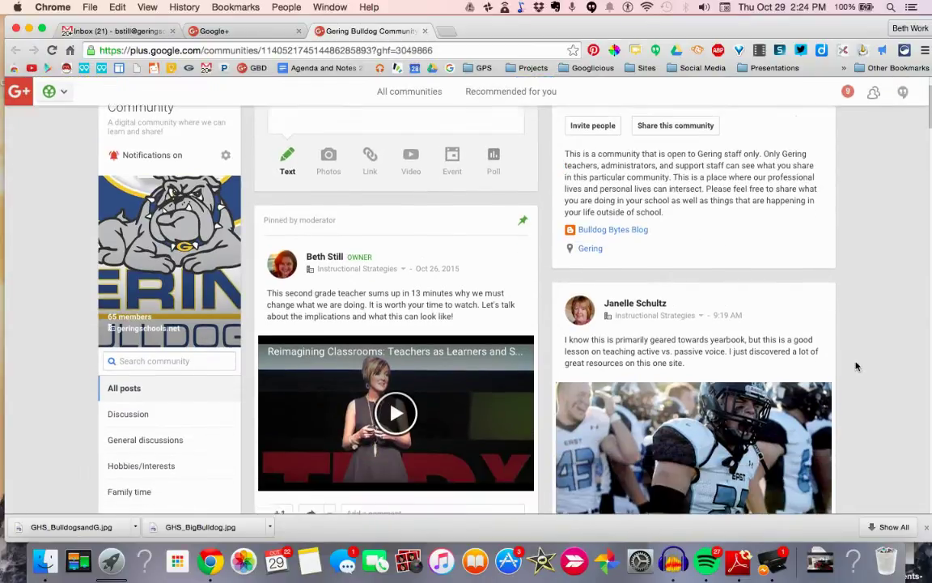
scroll(857, 366, down, 10)
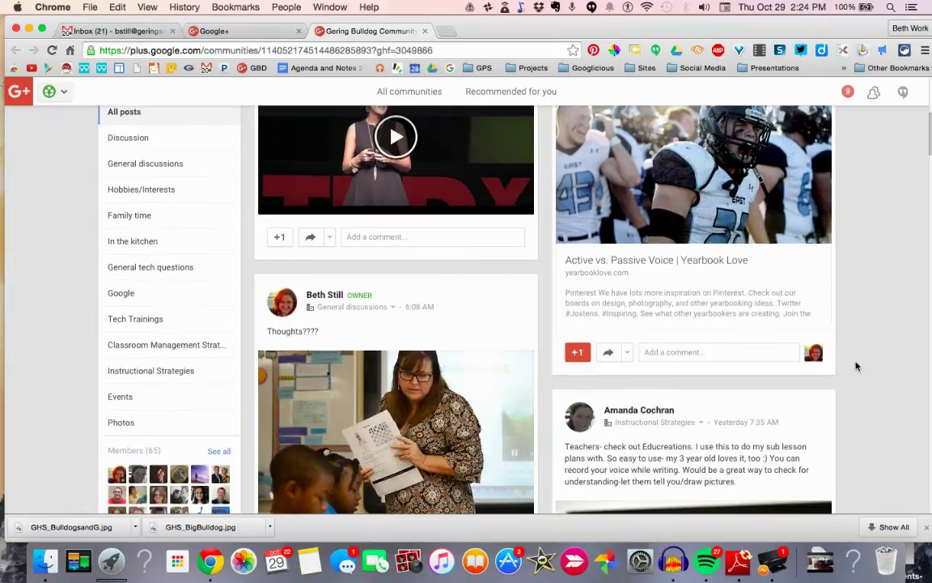
scroll(857, 367, down, 4)
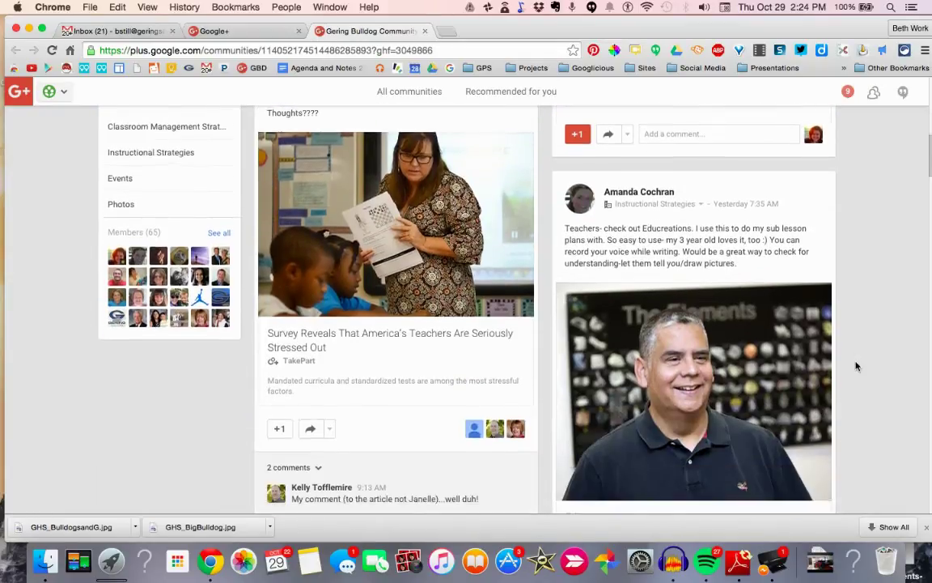
scroll(857, 366, down, 3)
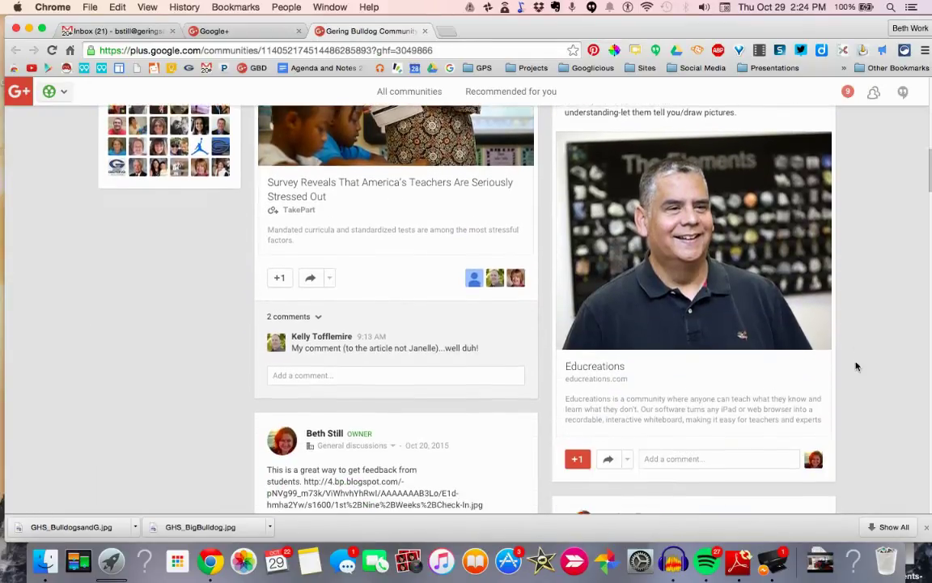
scroll(857, 351, up, 3)
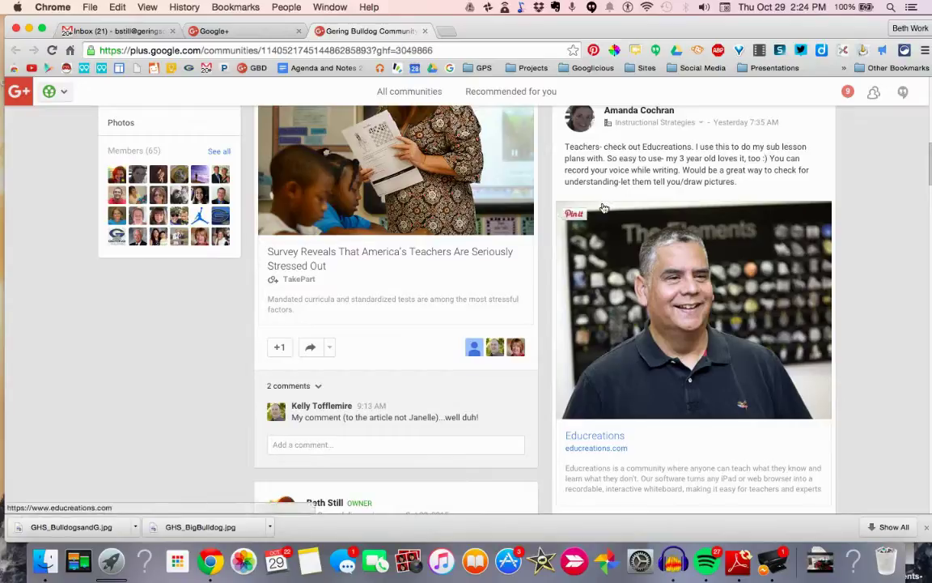
scroll(605, 223, down, 3)
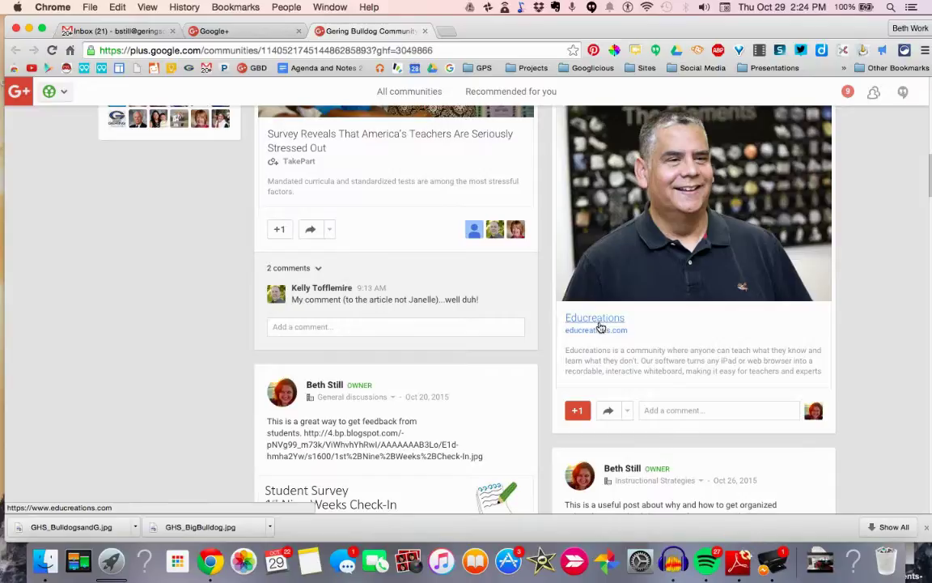
Open a comment on the Educreations post and cancel it without posting.
click(678, 411)
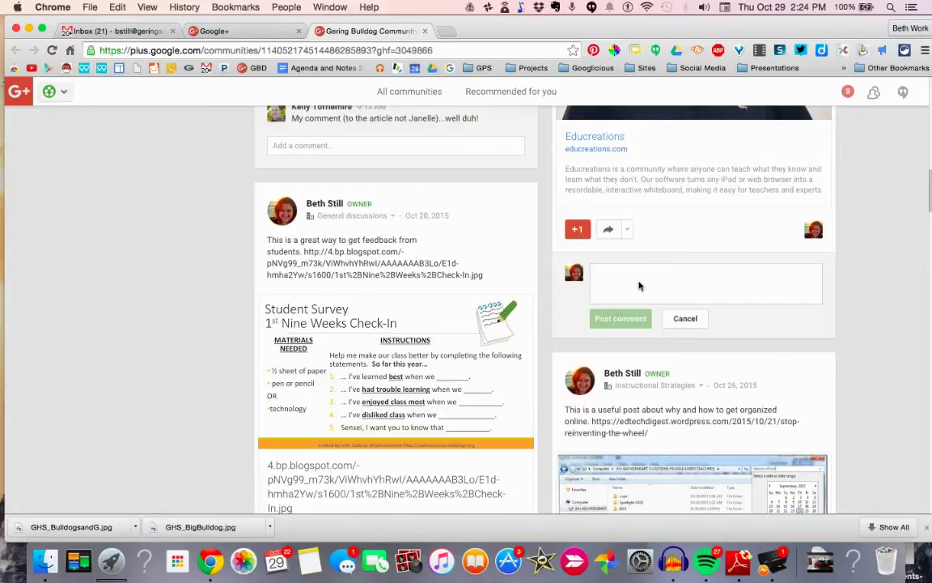
click(684, 319)
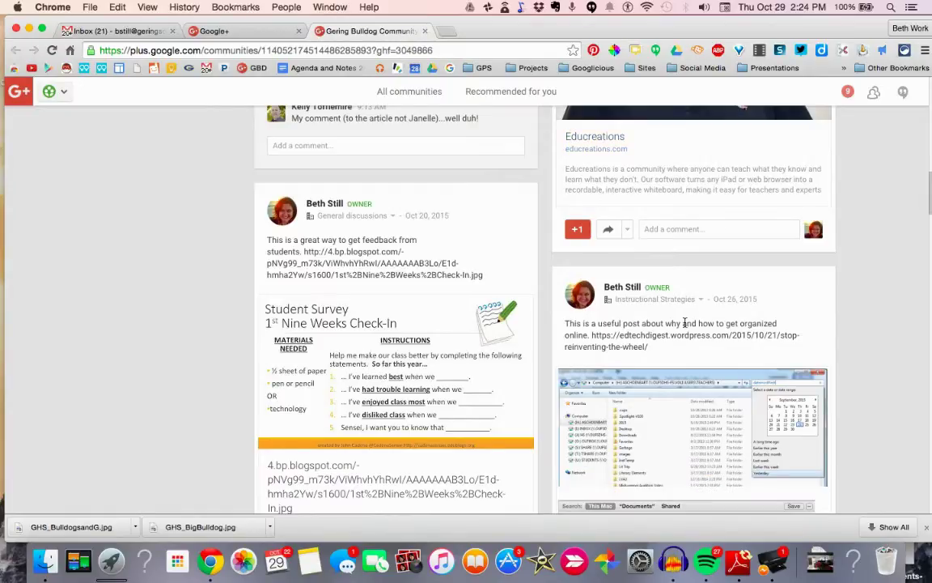
scroll(678, 323, up, 5)
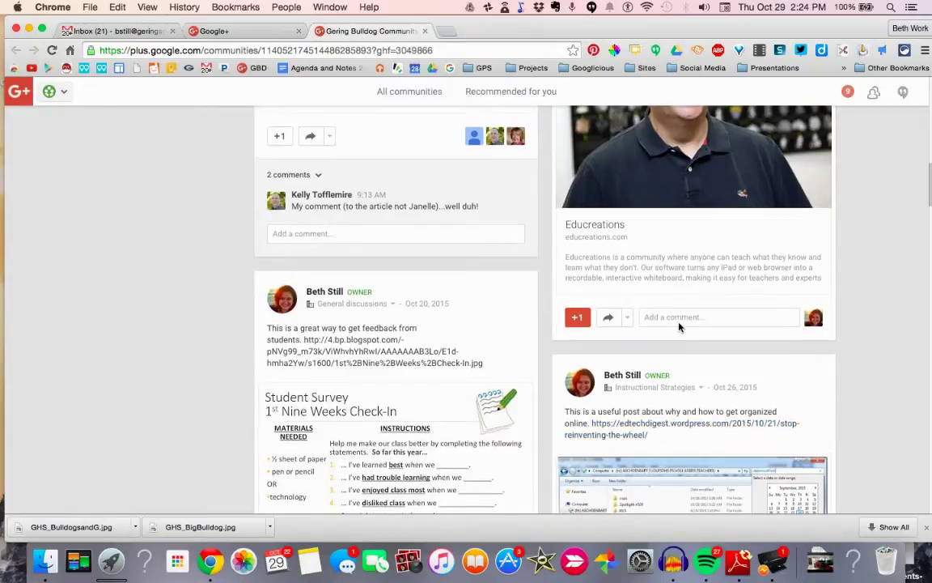